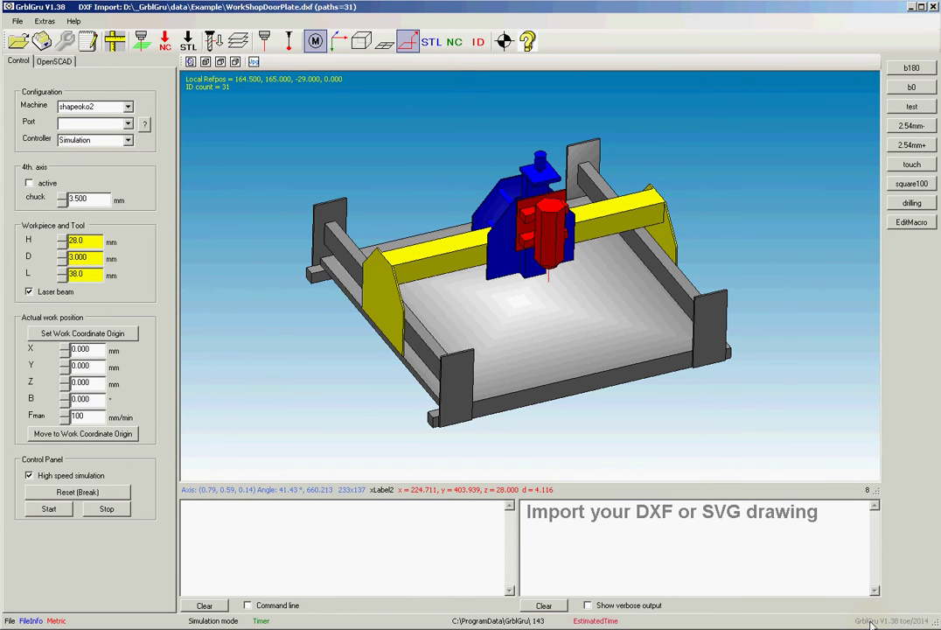
# Step: Import WorkShopDoorPlate.dxf onto the machine table with File > Import DXF
pyautogui.click(17, 21)
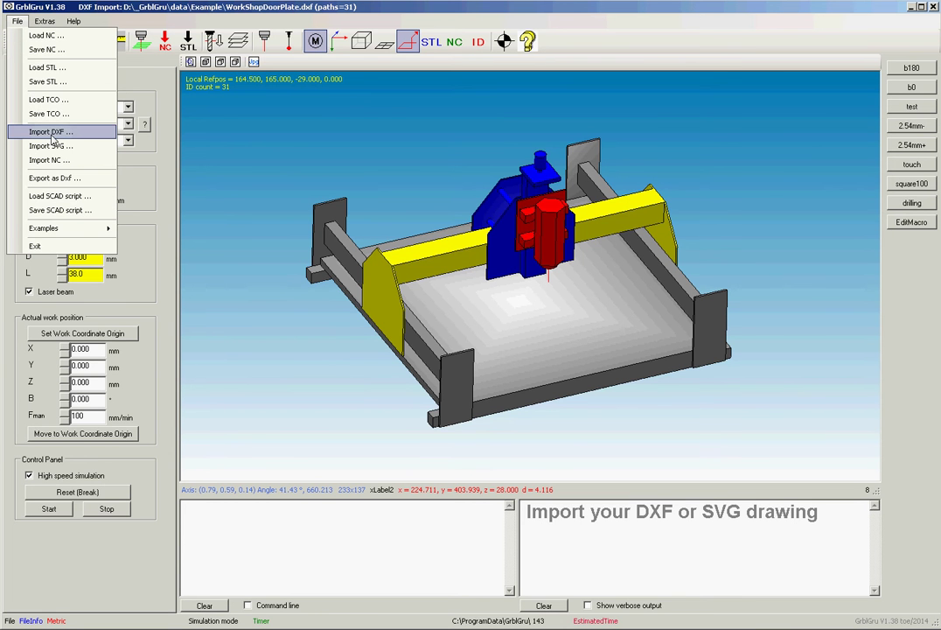
pyautogui.click(51, 134)
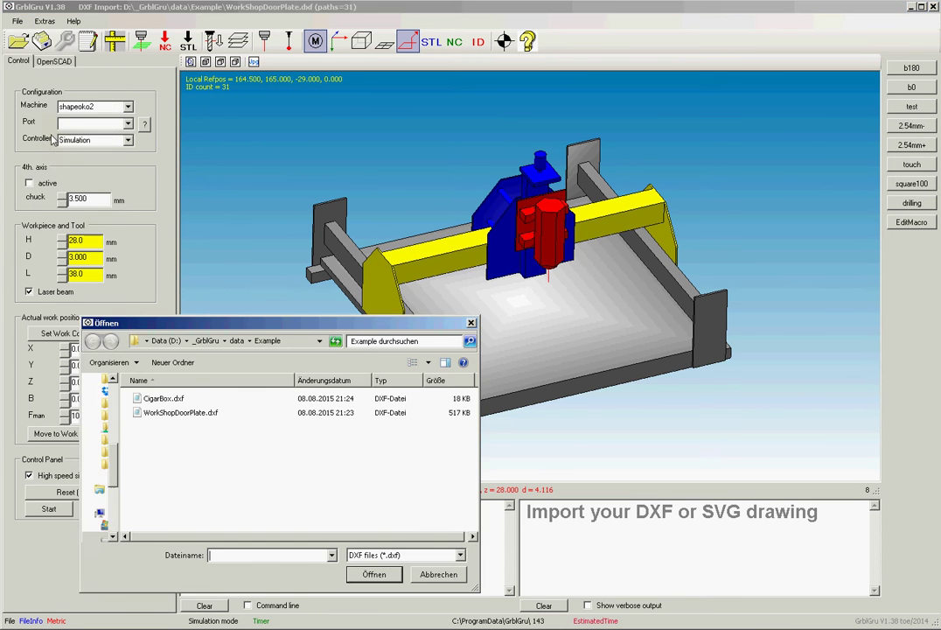
pyautogui.click(176, 412)
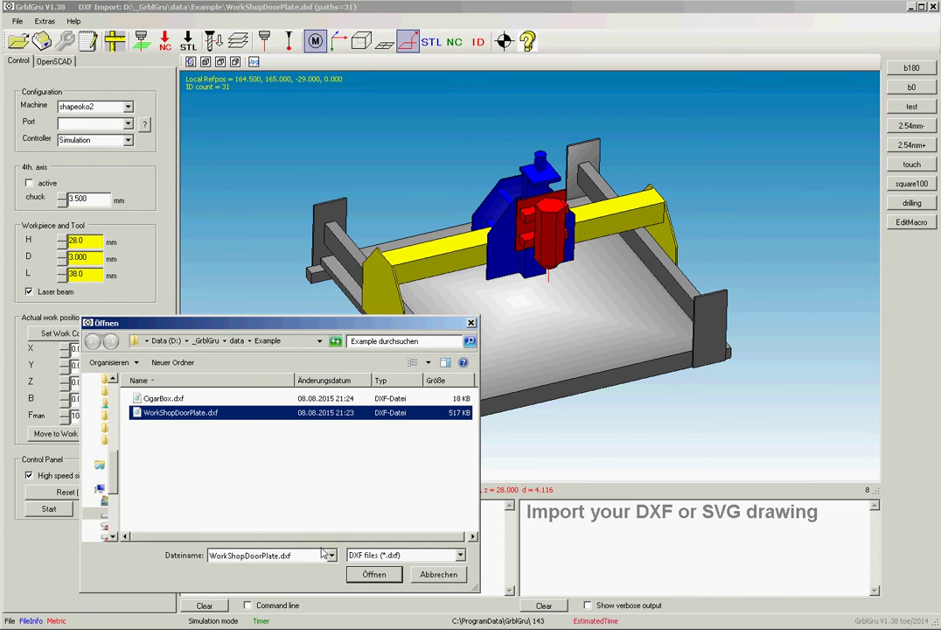
pyautogui.click(385, 577)
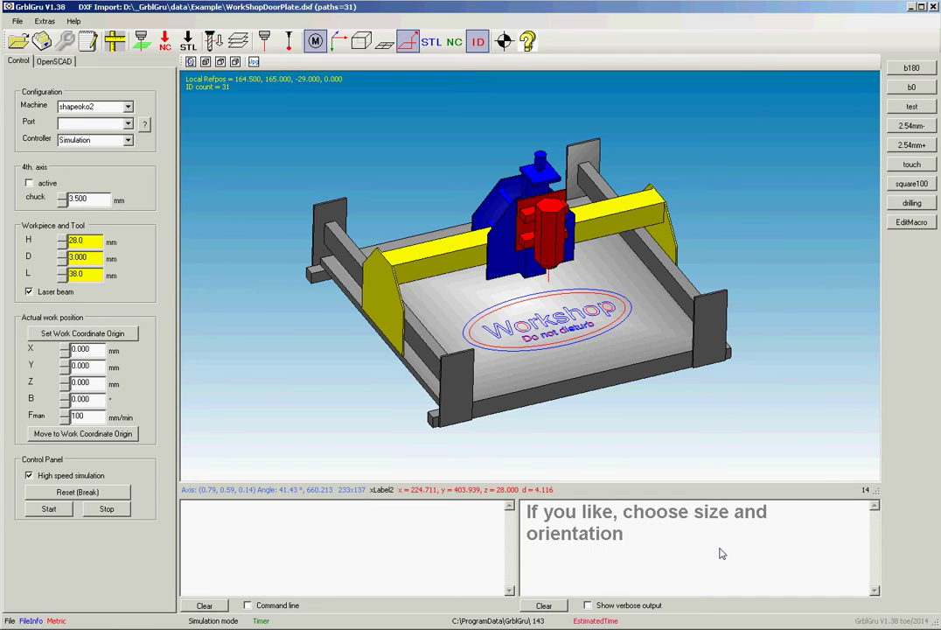
# Step: Set the drawing's scale factors to Fx 2.800 and Fy 3.200, keeping rotation δ at 0
pyautogui.click(91, 39)
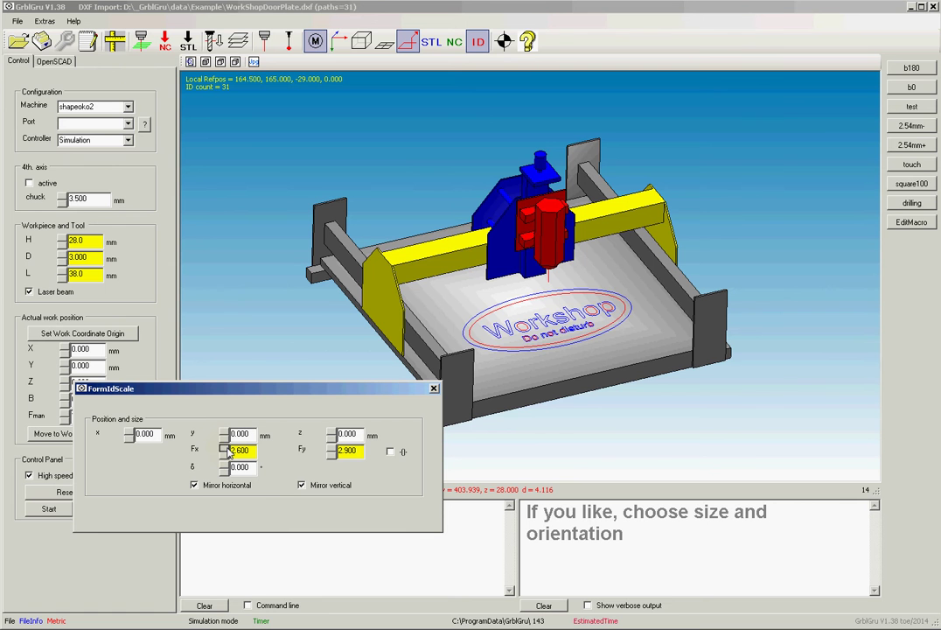
pyautogui.scroll(5, 229, 450)
pyautogui.scroll(-7, 229, 453)
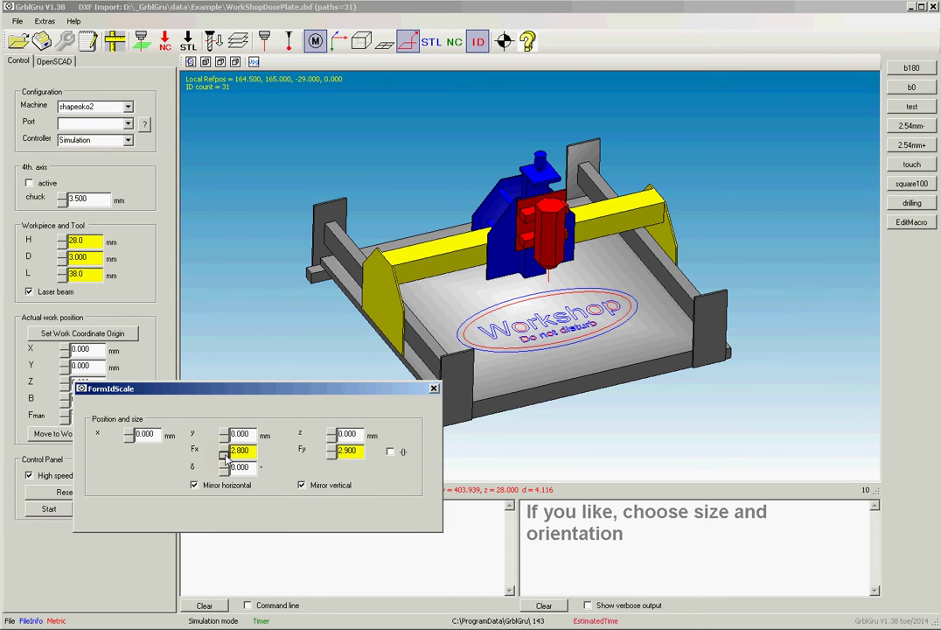
pyautogui.scroll(4, 332, 452)
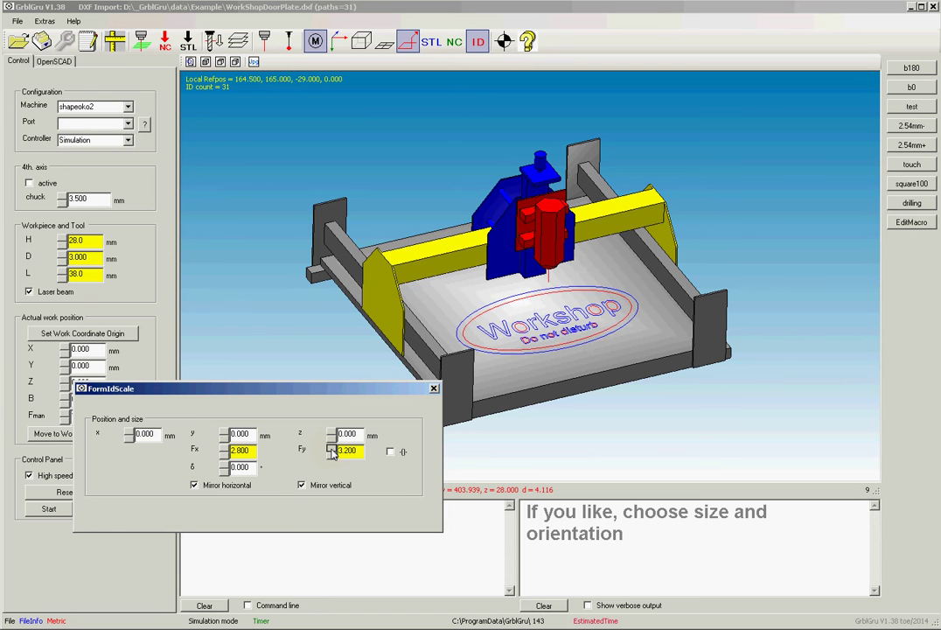
pyautogui.scroll(5, 332, 454)
pyautogui.scroll(-6, 332, 455)
pyautogui.scroll(6, 228, 469)
pyautogui.scroll(6, 228, 470)
pyautogui.scroll(4, 229, 472)
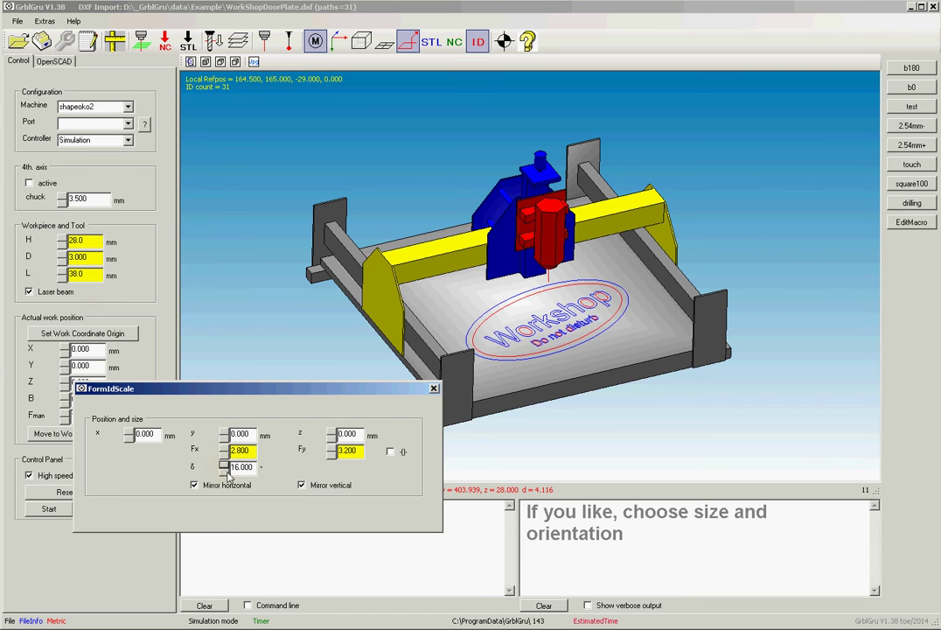
pyautogui.scroll(-8, 228, 473)
pyautogui.scroll(-8, 228, 473)
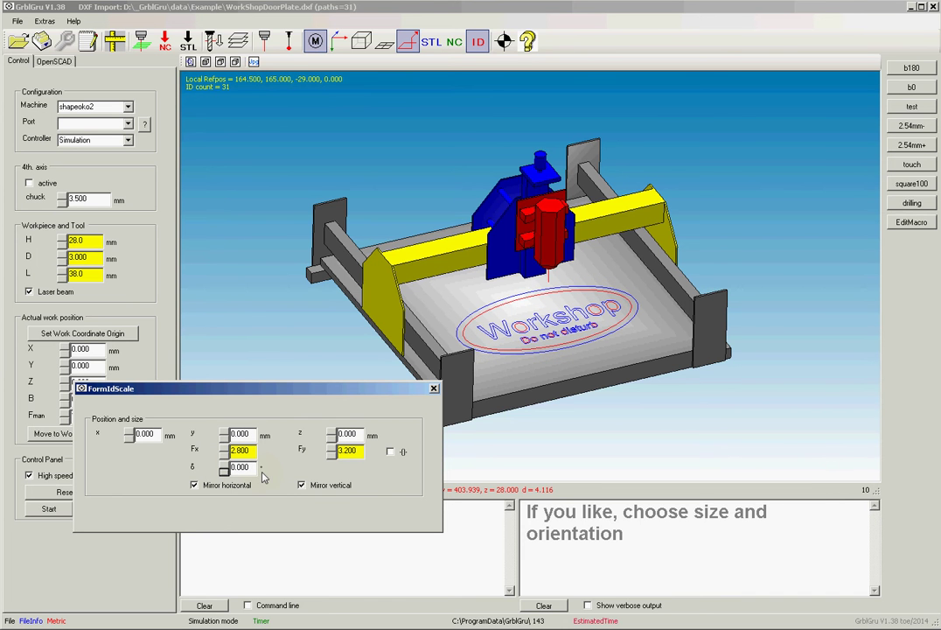
pyautogui.click(433, 390)
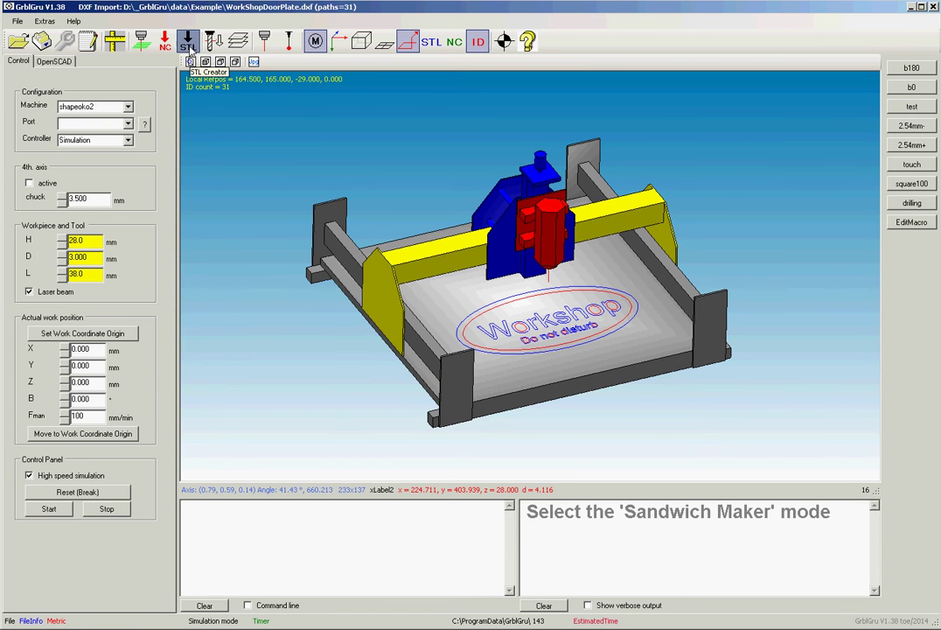
# Step: Extrude the drawing as a solid plate using Sandwich Maker in STL Creator
pyautogui.click(190, 49)
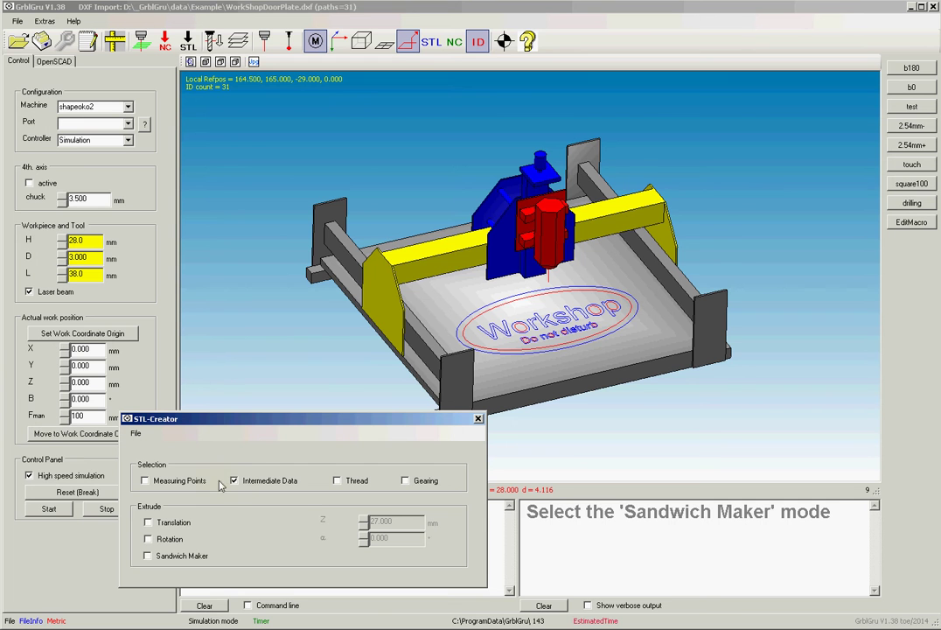
pyautogui.click(148, 556)
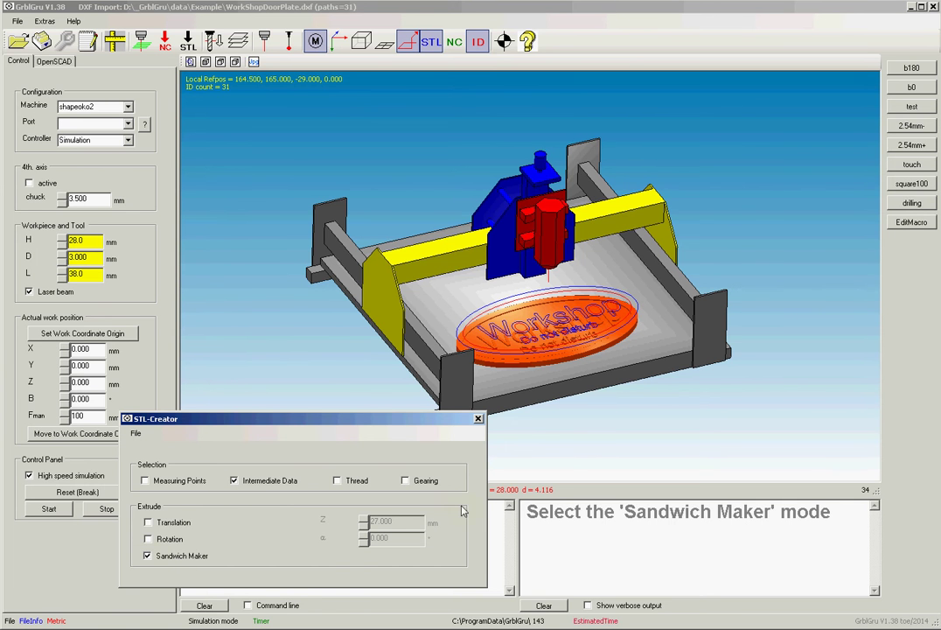
pyautogui.click(479, 419)
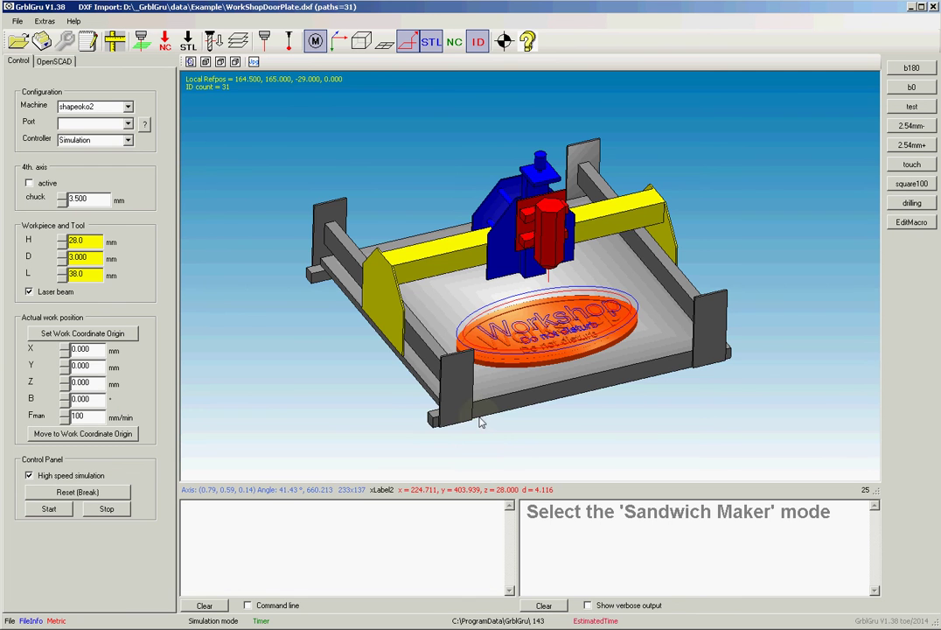
# Step: Zoom and tilt the 3D view in close on the orange plate
pyautogui.scroll(1, 546, 378)
pyautogui.scroll(1, 544, 373)
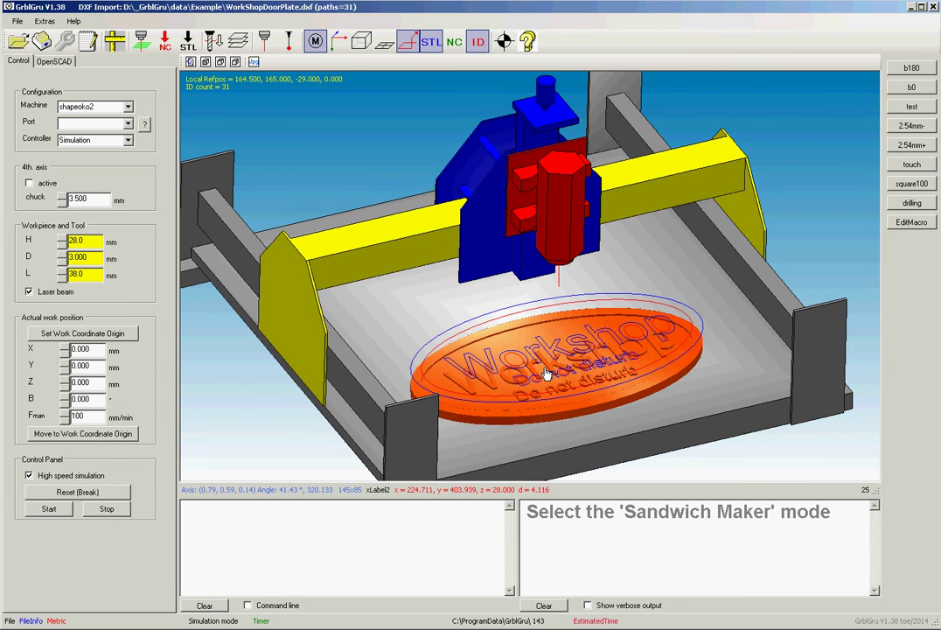
pyautogui.scroll(1, 559, 381)
pyautogui.scroll(1, 567, 384)
pyautogui.scroll(1, 556, 267)
pyautogui.scroll(1, 556, 268)
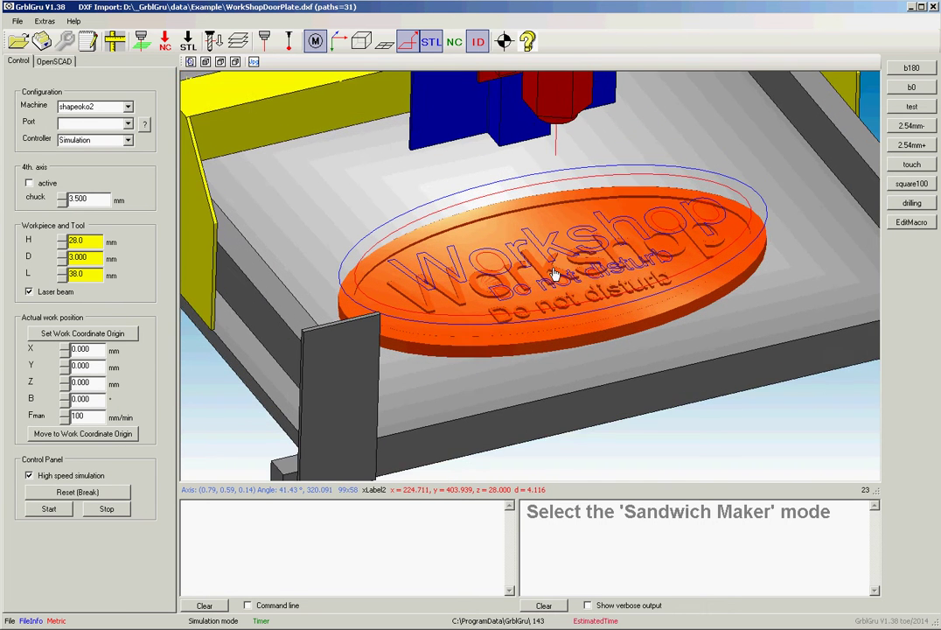
pyautogui.moveTo(552, 273)
pyautogui.mouseDown()
pyautogui.moveTo(552, 361)
pyautogui.moveTo(546, 349)
pyautogui.mouseUp()
pyautogui.scroll(1, 576, 372)
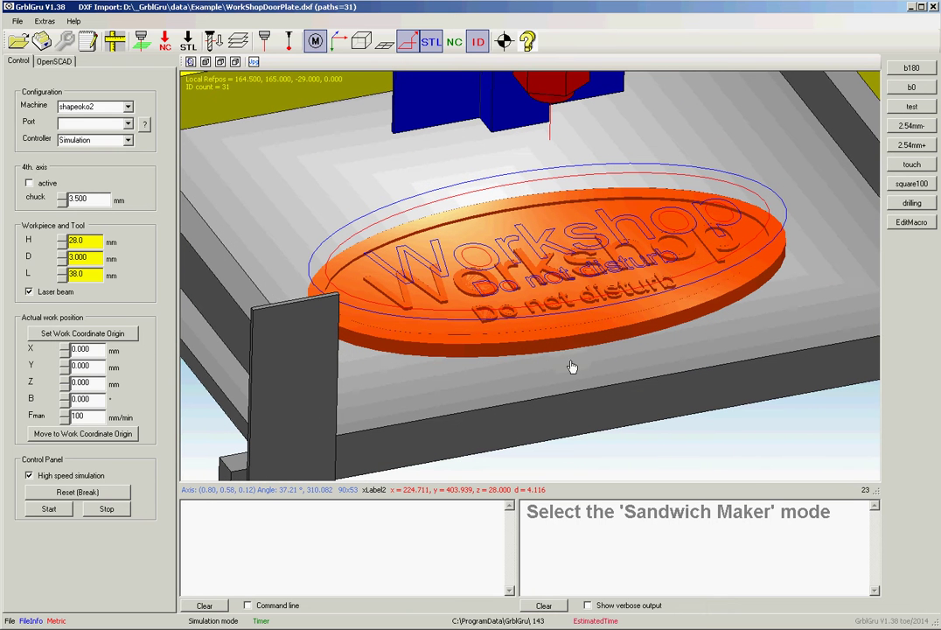
# Step: Raise the outer oval path's height H from 10.000 to 19.000 mm in Path Props
pyautogui.keyDown('ctrl'); pyautogui.click(322, 250); pyautogui.keyUp('ctrl')
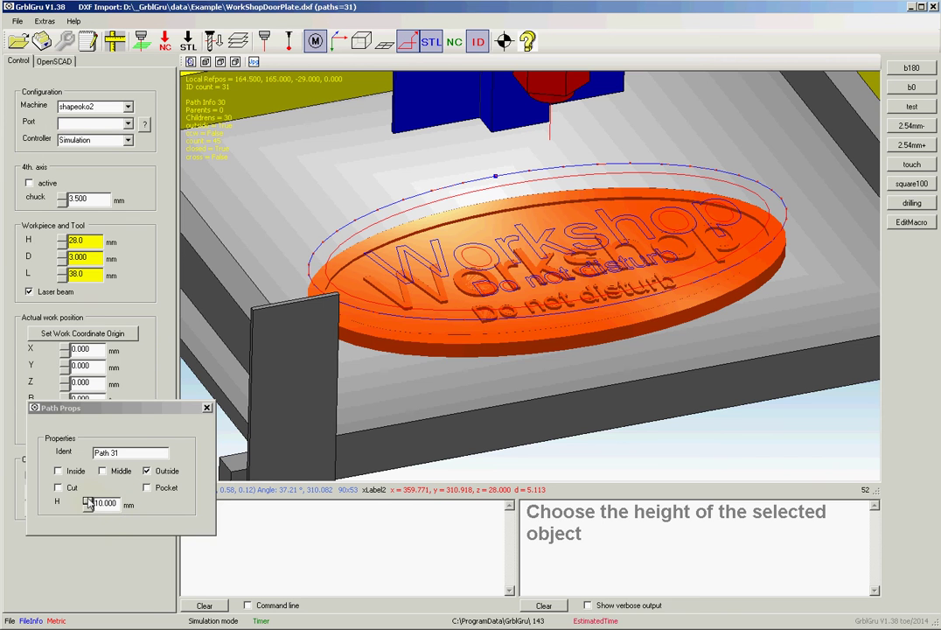
pyautogui.moveTo(87, 502); pyautogui.dragTo(88, 512)
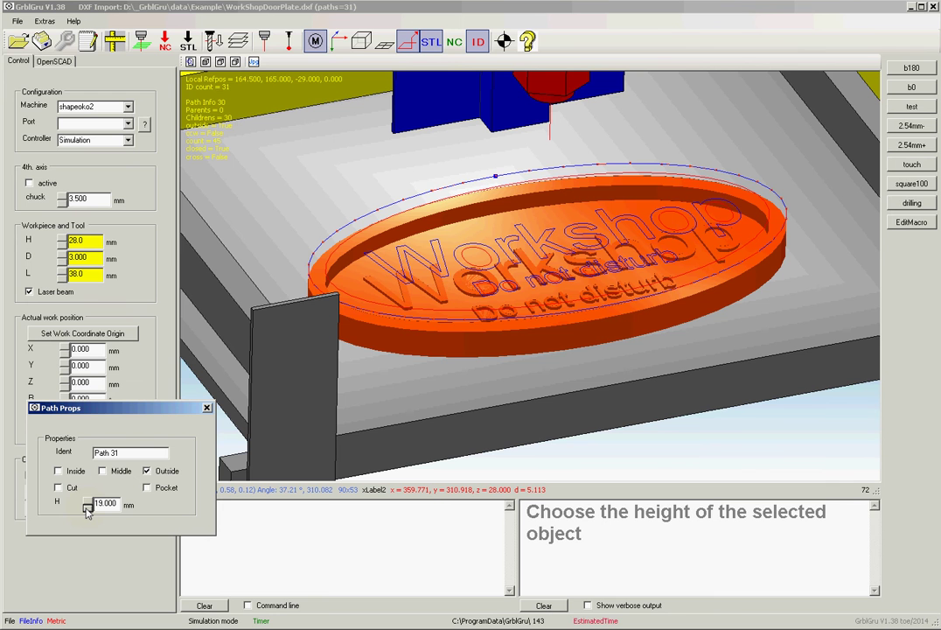
pyautogui.click(864, 622)
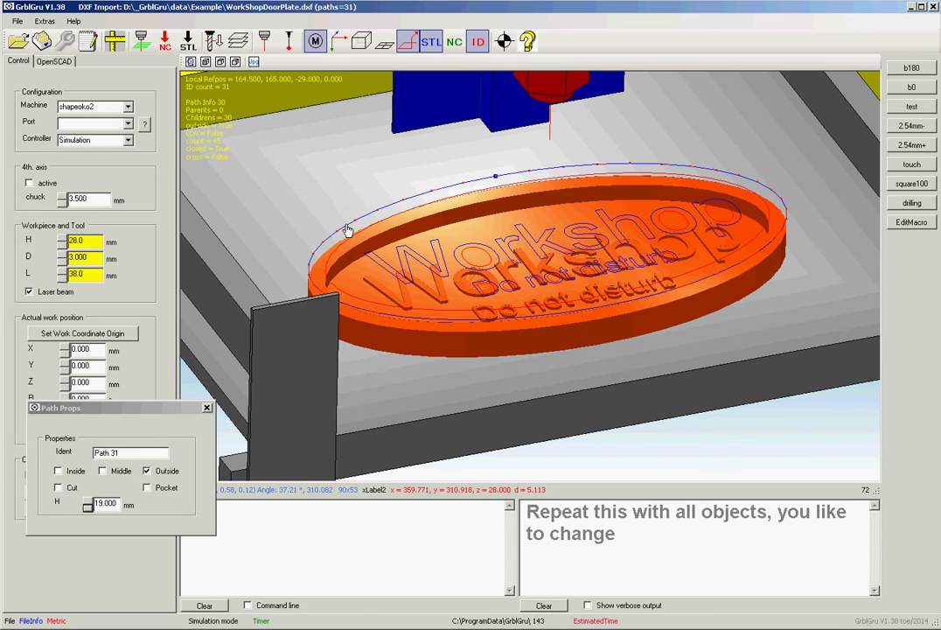
# Step: Zoom in on the lettering, select the letter W and try adjusting its height
pyautogui.moveTo(347, 223); pyautogui.dragTo(446, 298)
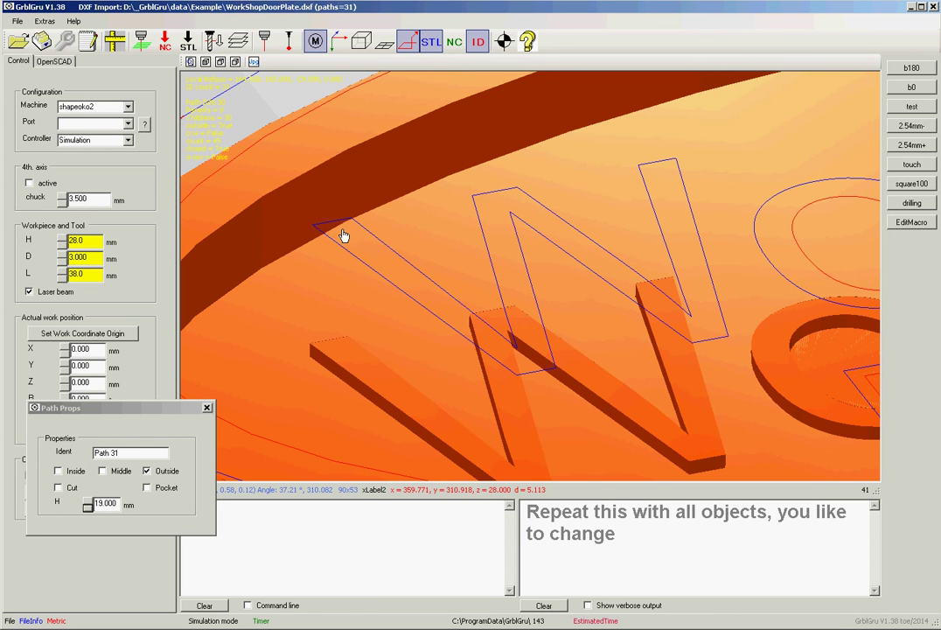
pyautogui.click(317, 232)
pyautogui.click(89, 504)
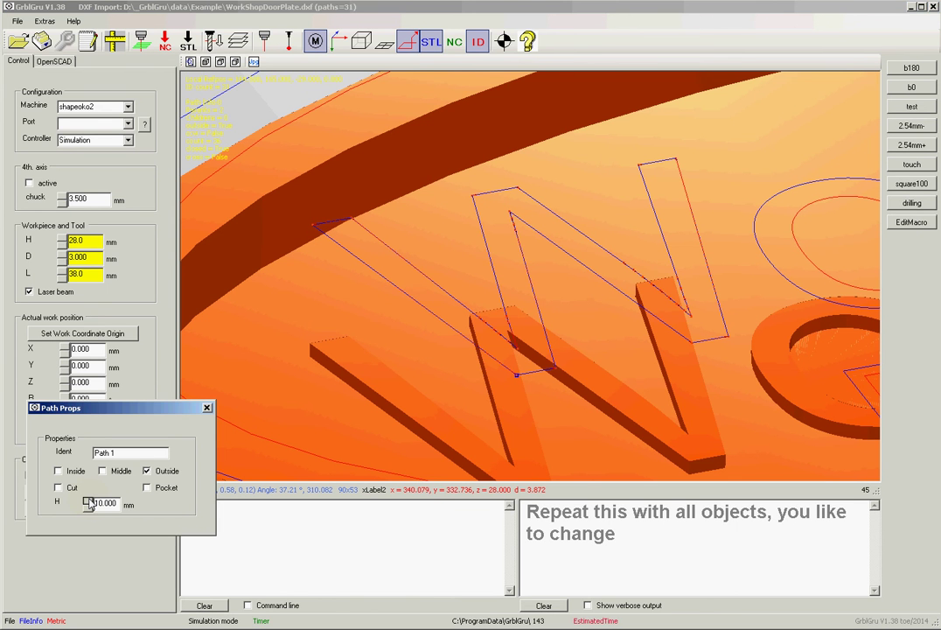
pyautogui.scroll(3, 90, 504)
pyautogui.scroll(3, 90, 505)
pyautogui.scroll(2, 90, 505)
pyautogui.scroll(3, 90, 504)
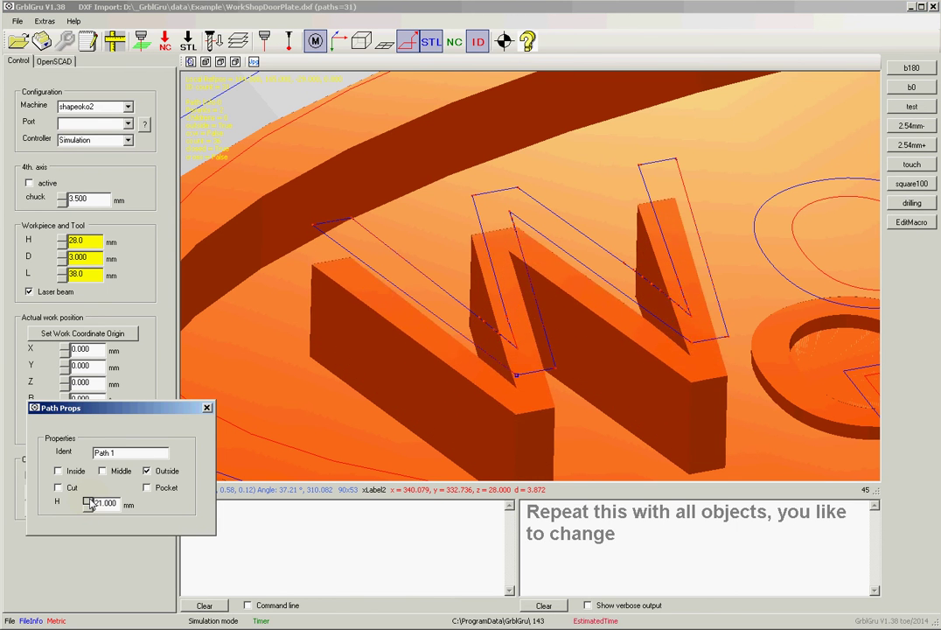
pyautogui.scroll(3, 90, 504)
pyautogui.scroll(3, 90, 505)
pyautogui.scroll(2, 90, 505)
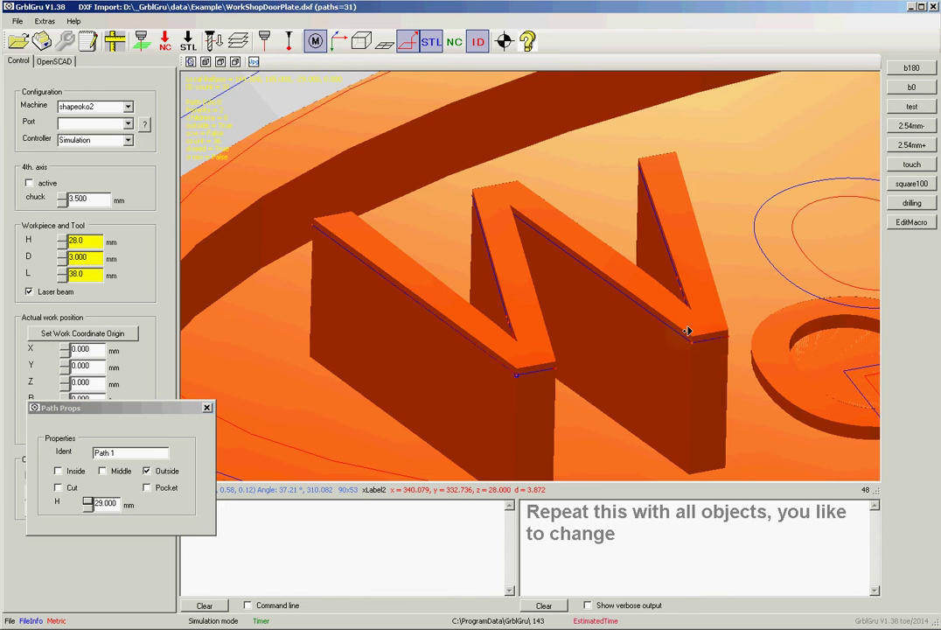
pyautogui.scroll(-2, 686, 331)
pyautogui.scroll(-2, 686, 333)
pyautogui.scroll(-2, 684, 333)
pyautogui.scroll(-1, 684, 330)
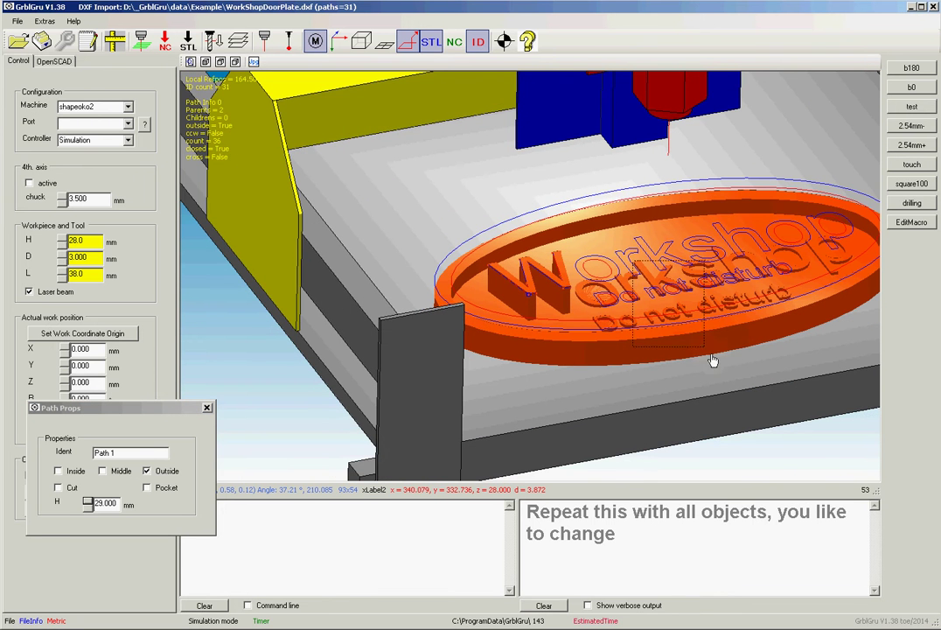
pyautogui.scroll(5, 699, 360)
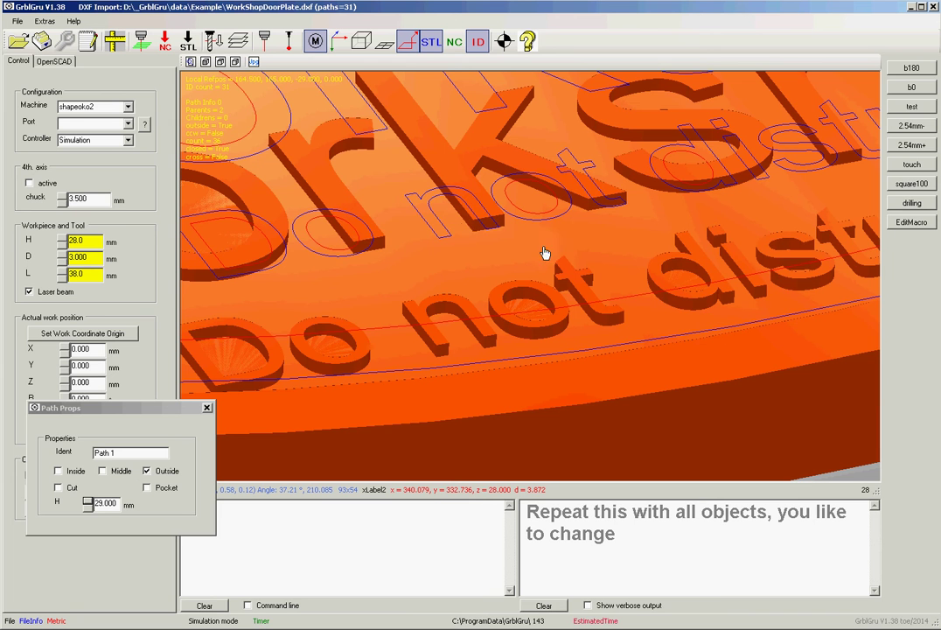
# Step: Raise the letters n, o and t of 'not' to 20 mm each
pyautogui.click(407, 203)
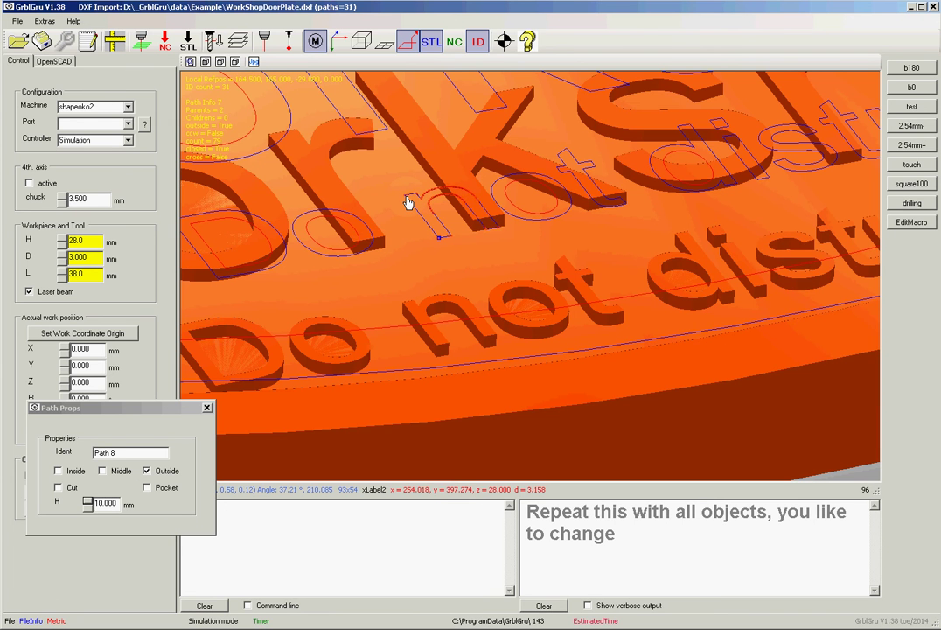
pyautogui.click(87, 504)
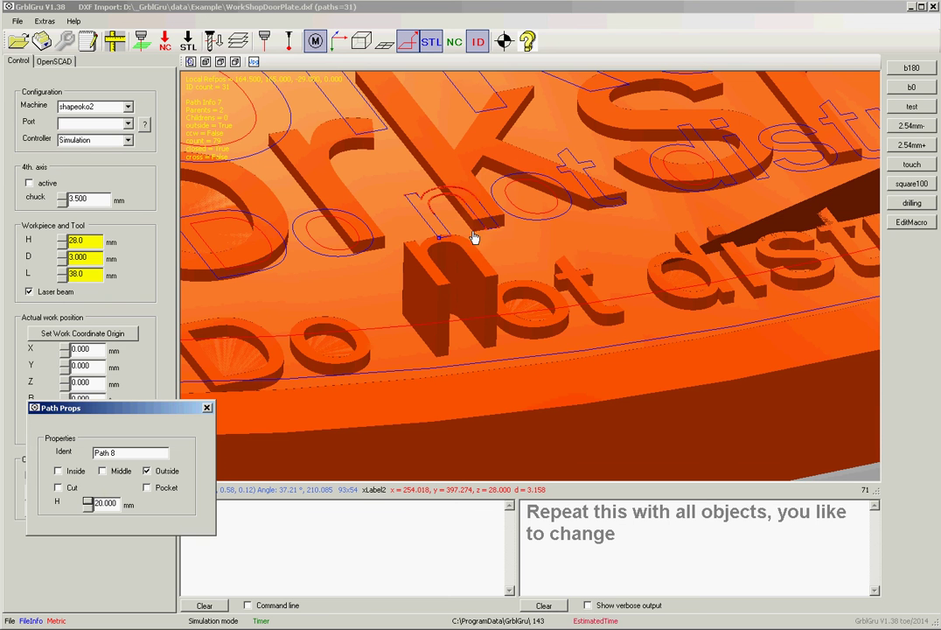
pyautogui.click(520, 177)
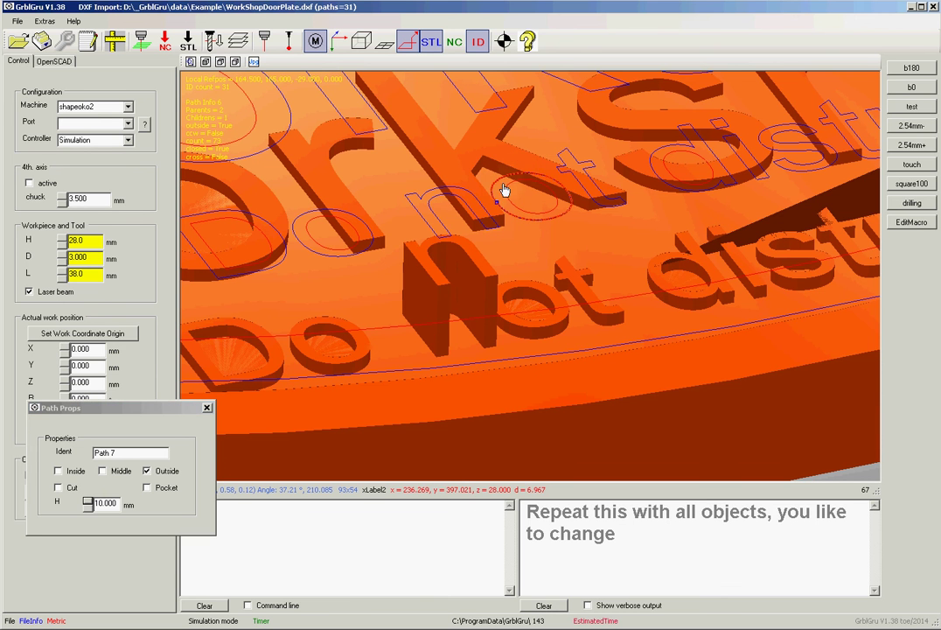
pyautogui.click(89, 504)
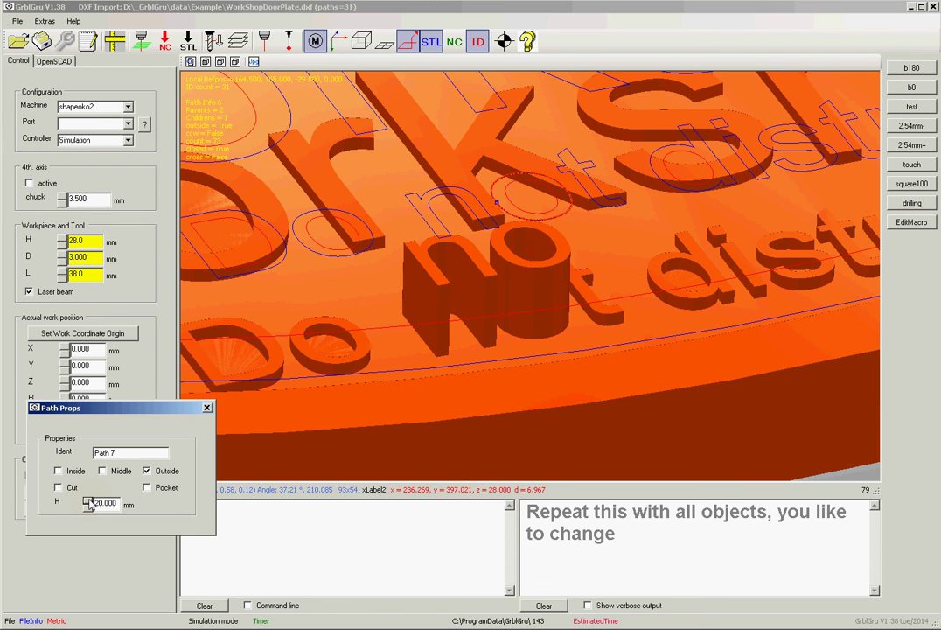
pyautogui.click(566, 154)
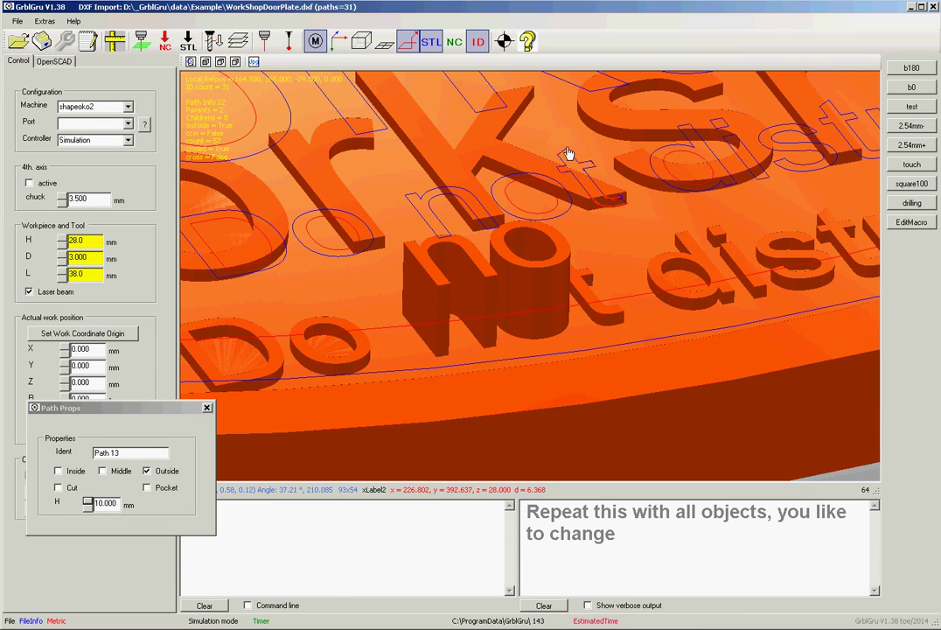
pyautogui.click(89, 505)
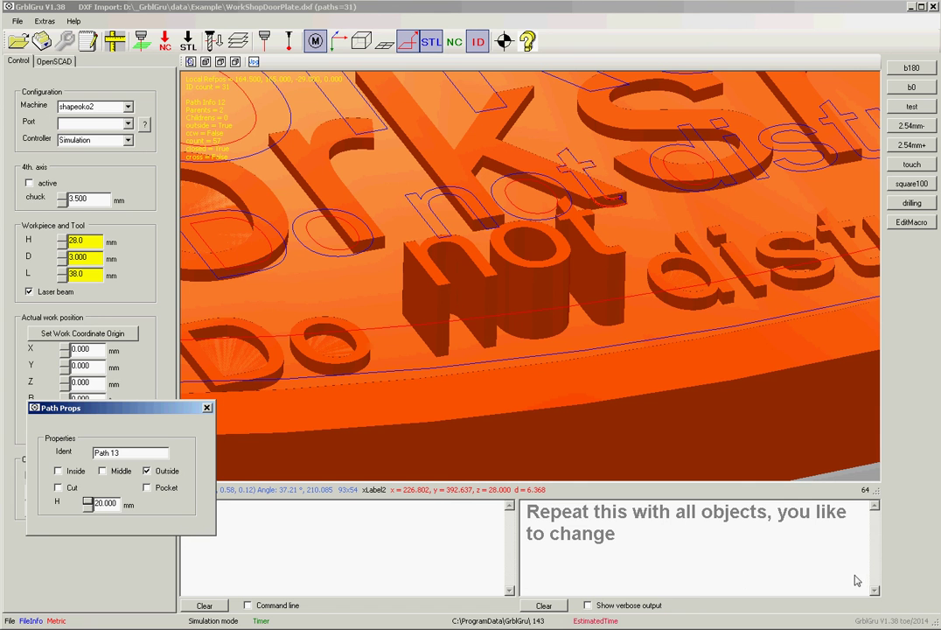
pyautogui.click(207, 408)
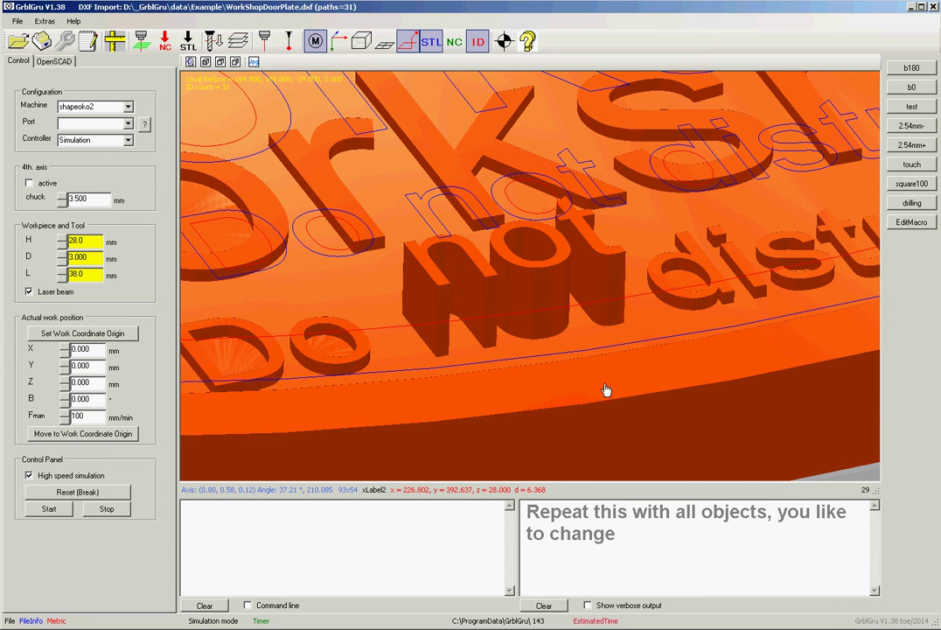
# Step: Hide the intermediate (ID) outline data so only the solid orange plate shows
pyautogui.scroll(-3, 605, 389)
pyautogui.scroll(-3, 609, 383)
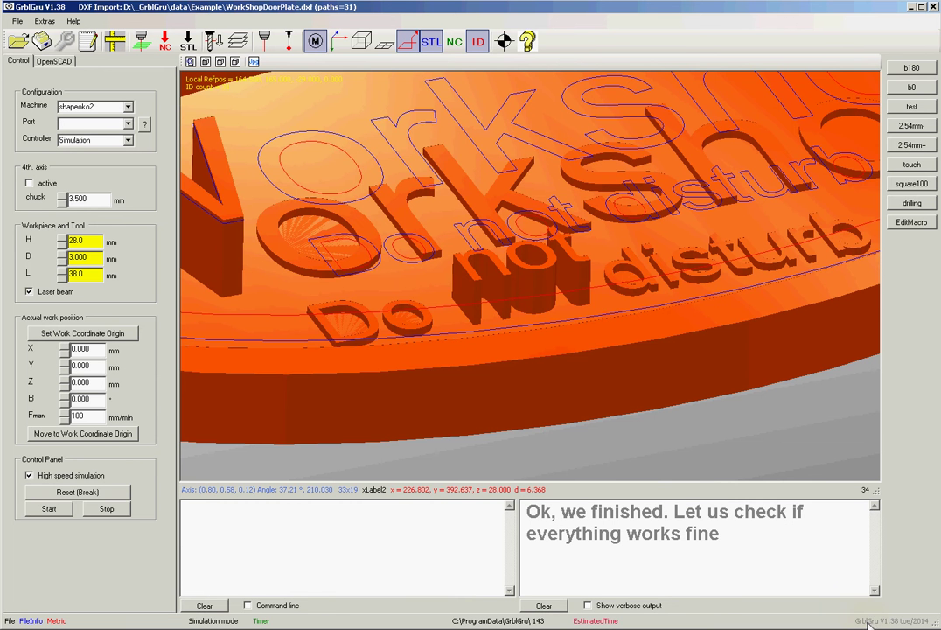
pyautogui.moveTo(525, 395); pyautogui.dragTo(525, 379)
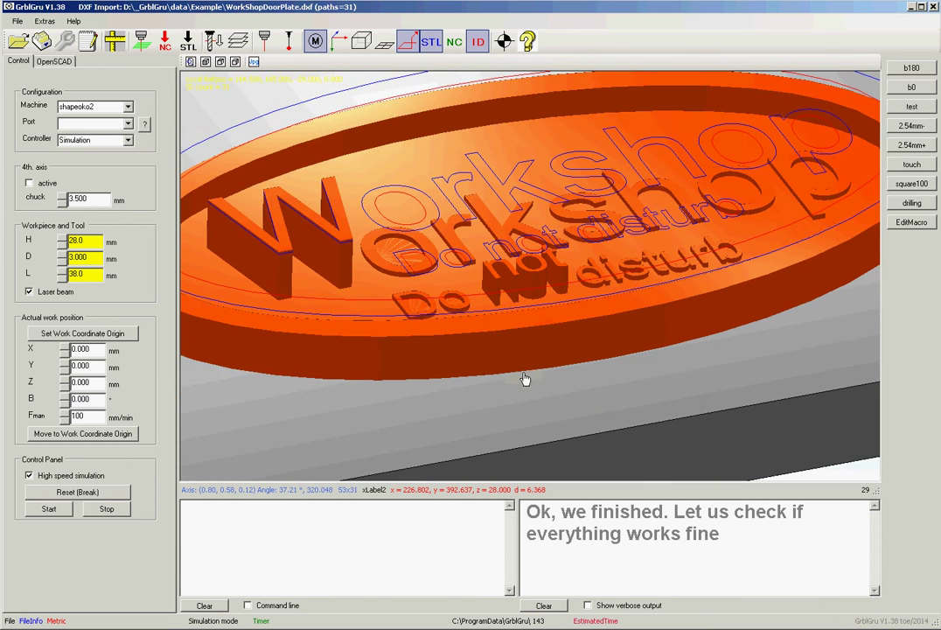
pyautogui.scroll(-3, 508, 348)
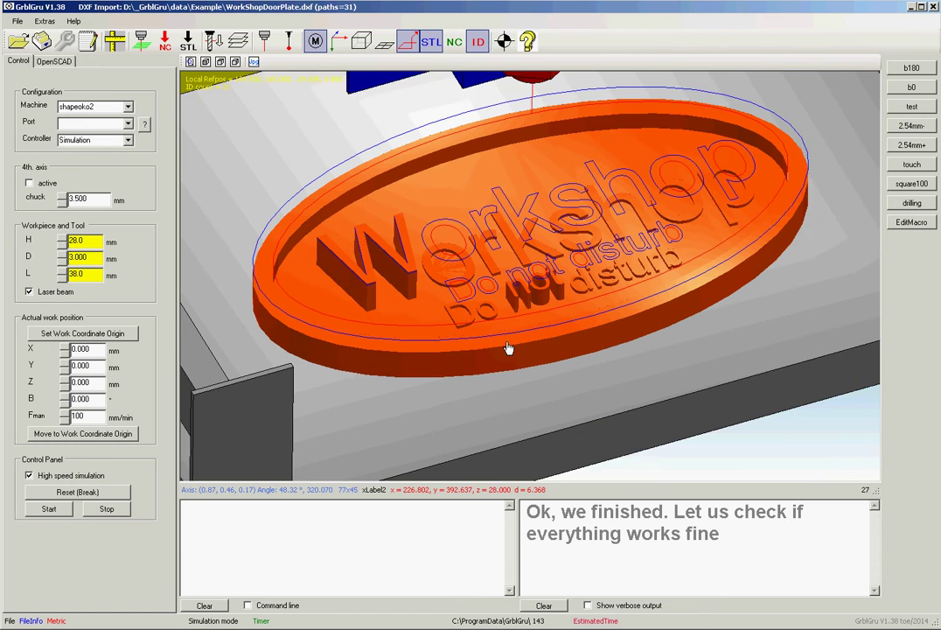
pyautogui.scroll(-2, 508, 348)
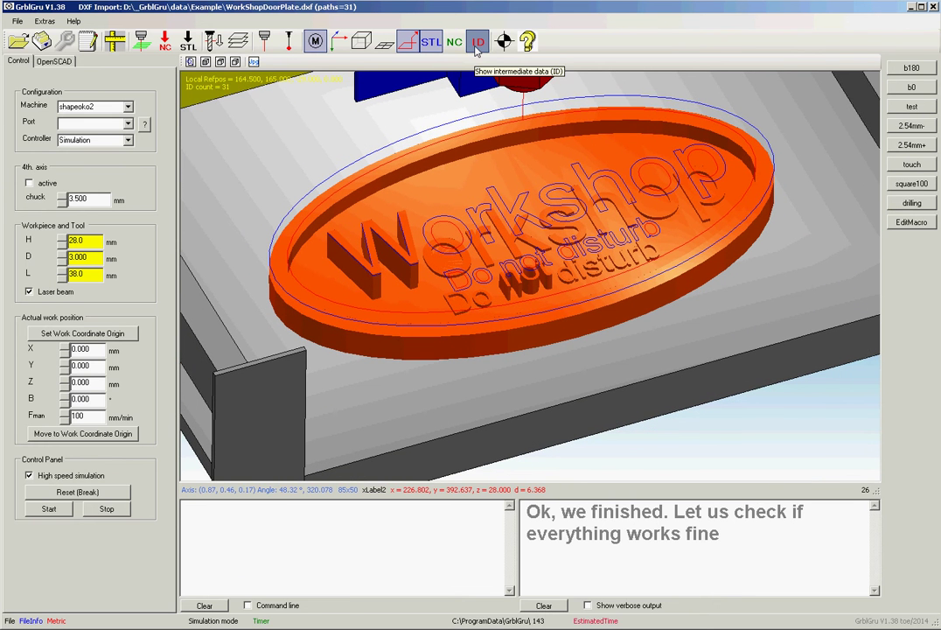
pyautogui.click(477, 42)
pyautogui.moveTo(533, 194)
pyautogui.mouseDown()
pyautogui.moveTo(524, 246)
pyautogui.moveTo(515, 236)
pyautogui.moveTo(496, 256)
pyautogui.moveTo(512, 268)
pyautogui.moveTo(558, 263)
pyautogui.moveTo(542, 268)
pyautogui.moveTo(535, 258)
pyautogui.mouseUp()
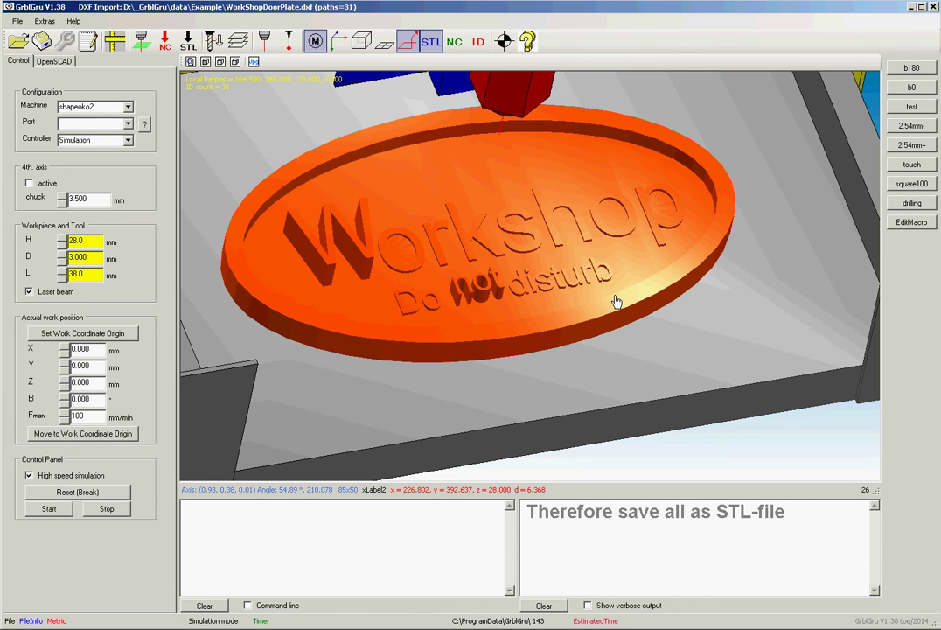
# Step: Save the model as STL over DoorPlate.stl, confirming the overwrite
pyautogui.click(17, 23)
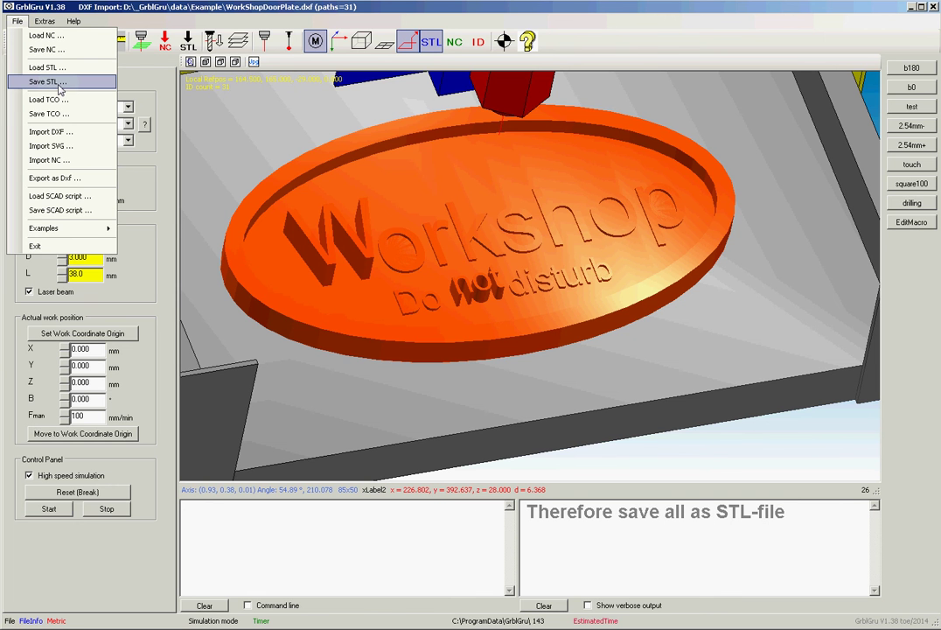
pyautogui.click(46, 82)
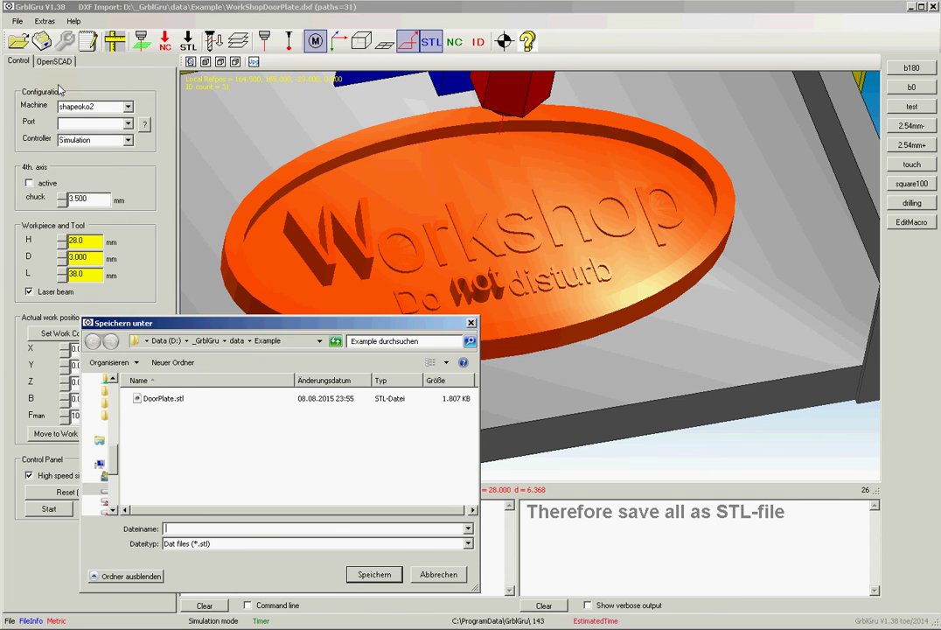
pyautogui.click(179, 403)
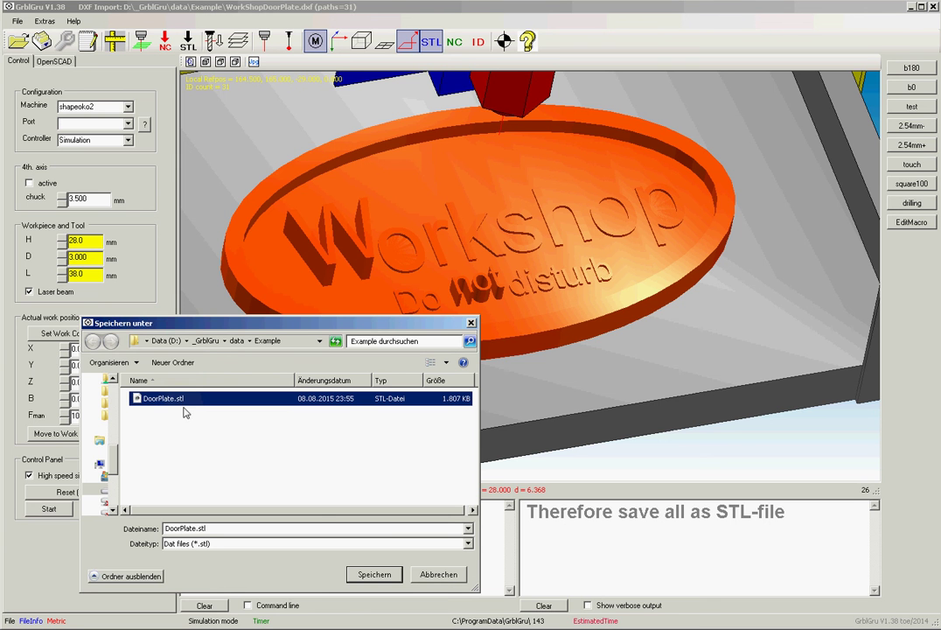
pyautogui.click(378, 578)
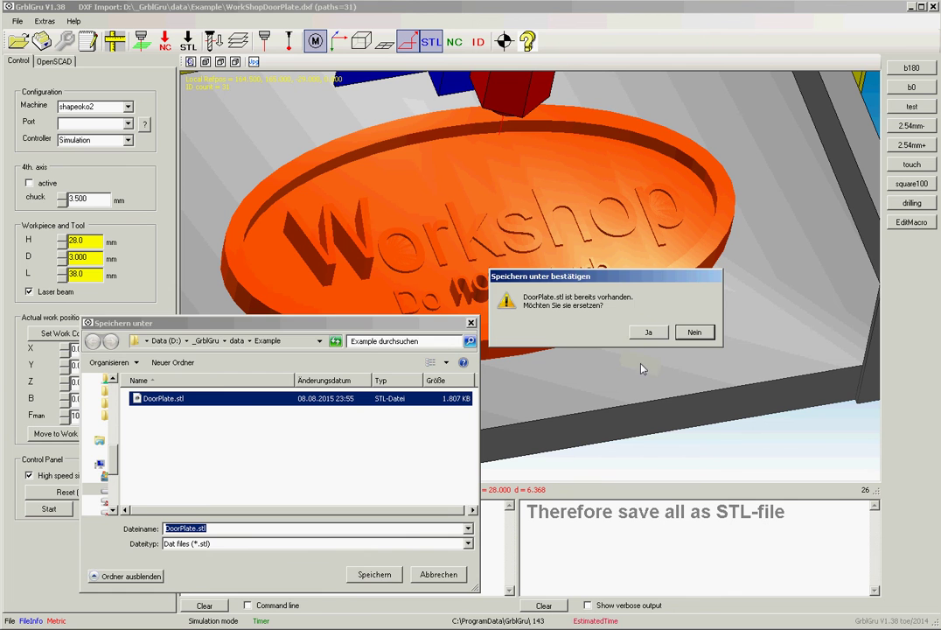
pyautogui.click(646, 332)
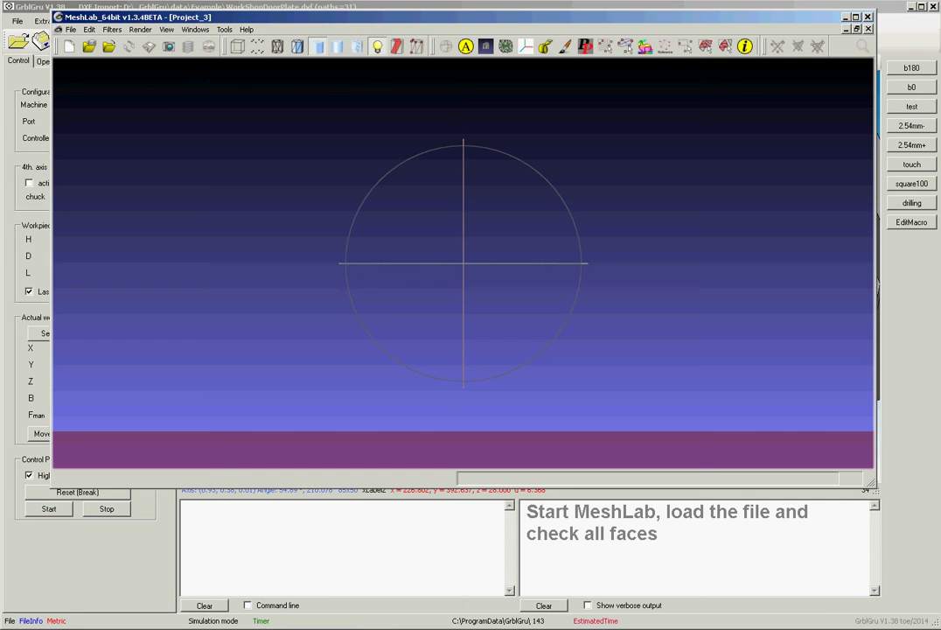
# Step: Load DoorPlate.stl into MeshLab, accepting Post-Open Processing to unify vertices
pyautogui.click(72, 29)
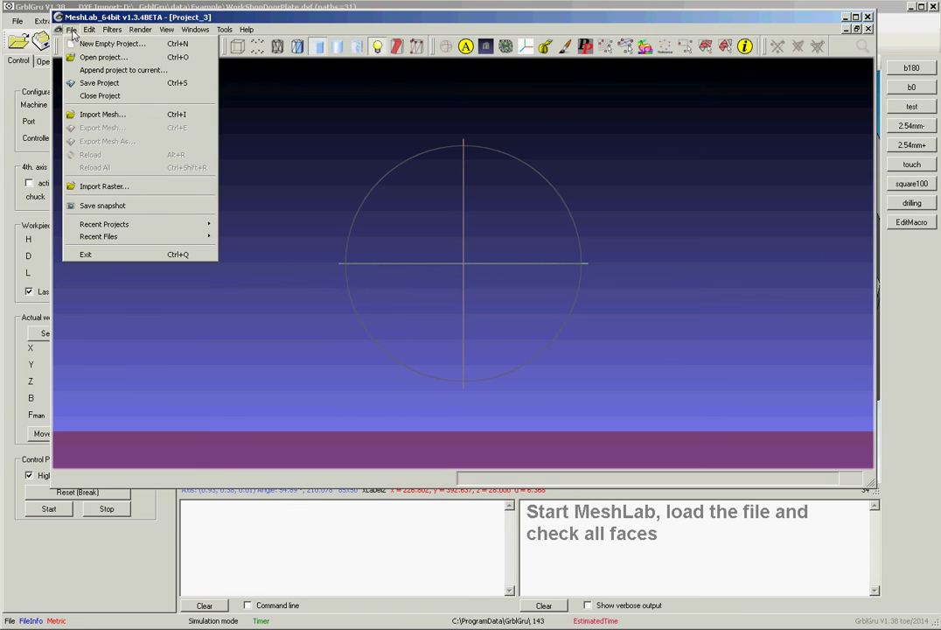
pyautogui.click(103, 115)
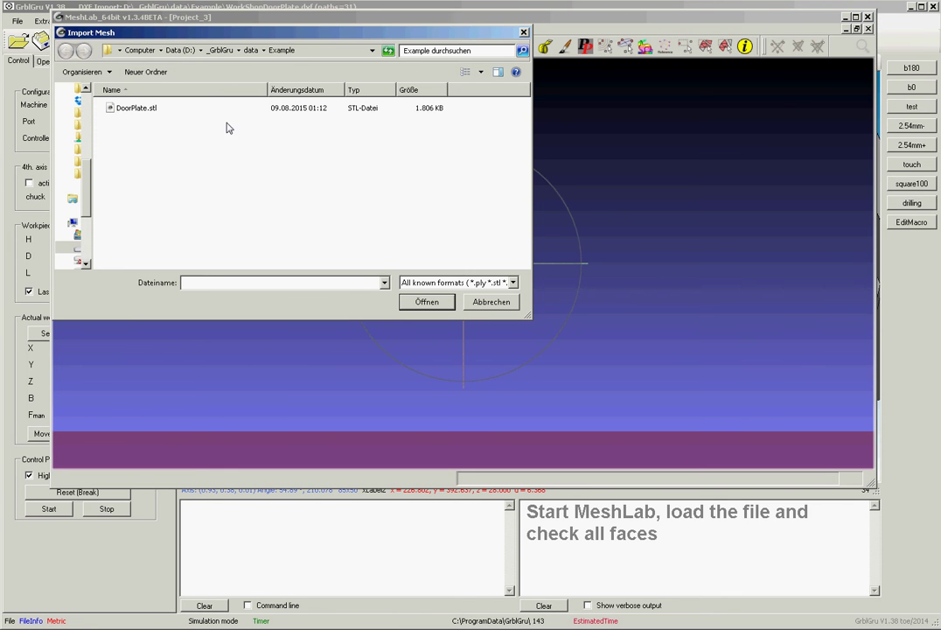
pyautogui.click(145, 114)
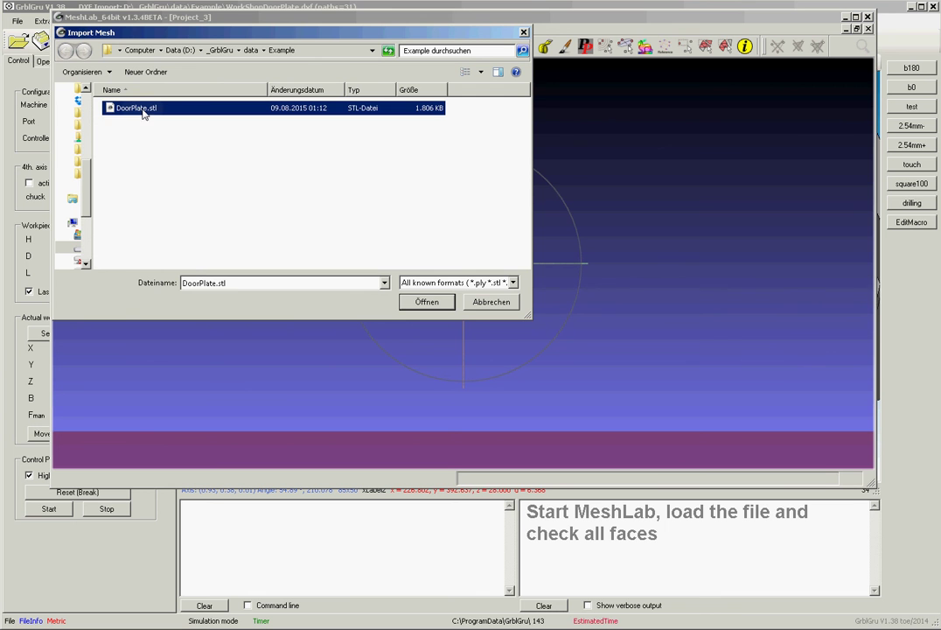
pyautogui.click(421, 301)
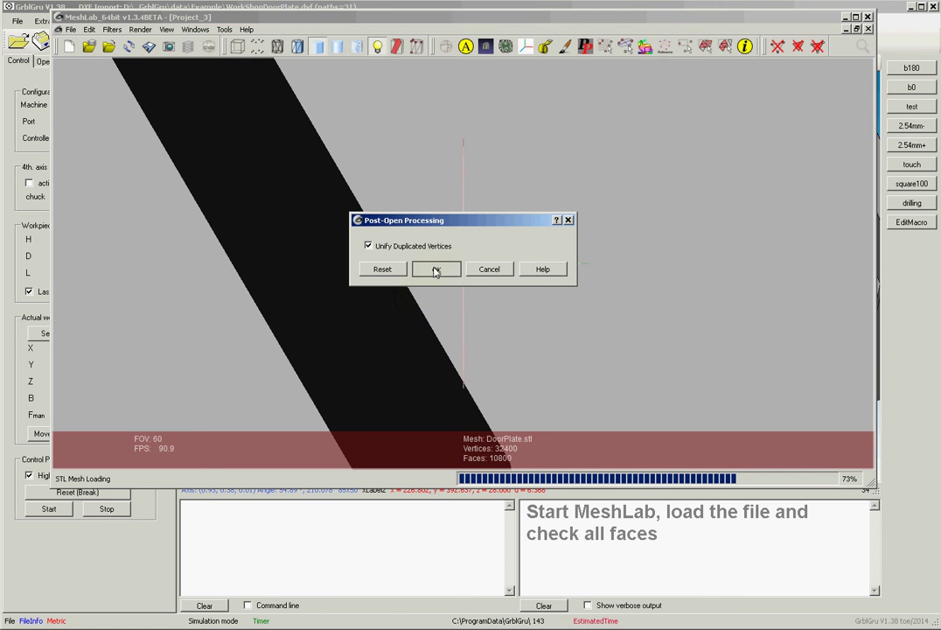
pyautogui.click(432, 270)
pyautogui.moveTo(449, 273)
pyautogui.mouseDown()
pyautogui.moveTo(440, 188)
pyautogui.moveTo(475, 325)
pyautogui.moveTo(279, 310)
pyautogui.moveTo(532, 249)
pyautogui.moveTo(466, 384)
pyautogui.moveTo(359, 383)
pyautogui.mouseUp()
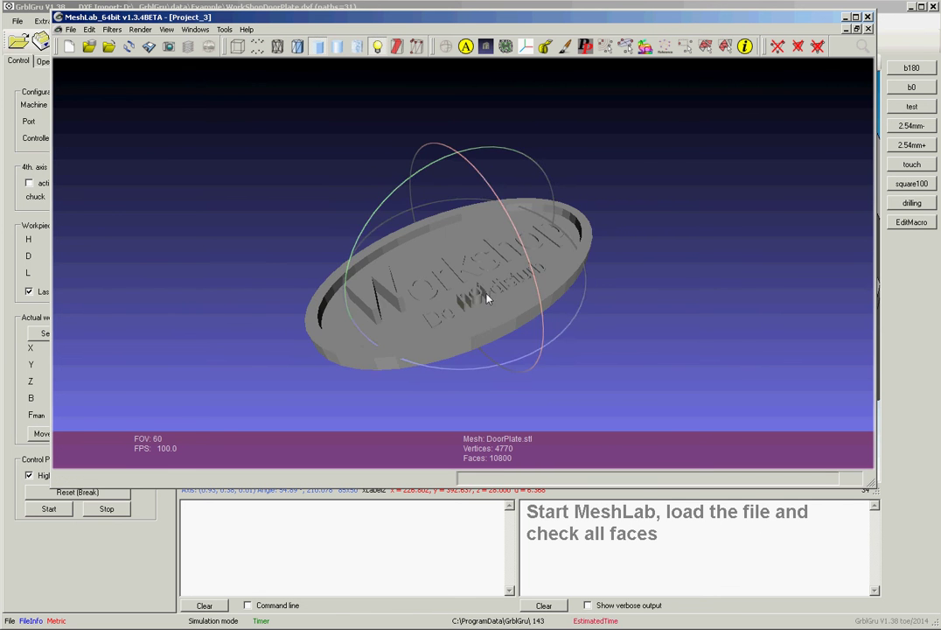
# Step: Zoom and rotate the DoorPlate mesh to check the lettering, then switch back to GrblGru
pyautogui.scroll(3, 487, 297)
pyautogui.scroll(2, 463, 311)
pyautogui.moveTo(446, 321)
pyautogui.mouseDown()
pyautogui.moveTo(457, 254)
pyautogui.moveTo(445, 227)
pyautogui.moveTo(420, 234)
pyautogui.moveTo(414, 269)
pyautogui.moveTo(444, 374)
pyautogui.moveTo(481, 341)
pyautogui.moveTo(423, 364)
pyautogui.moveTo(403, 343)
pyautogui.moveTo(414, 337)
pyautogui.moveTo(431, 273)
pyautogui.moveTo(391, 269)
pyautogui.moveTo(428, 288)
pyautogui.mouseUp()
pyautogui.scroll(-3, 428, 288)
pyautogui.scroll(-2, 428, 288)
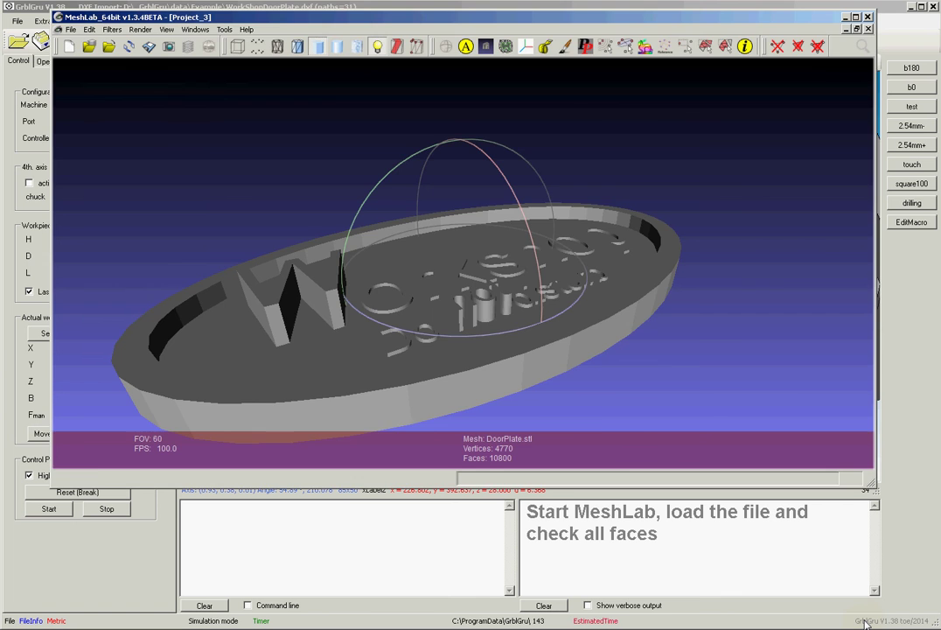
pyautogui.hotkey('alt', 'Tab')
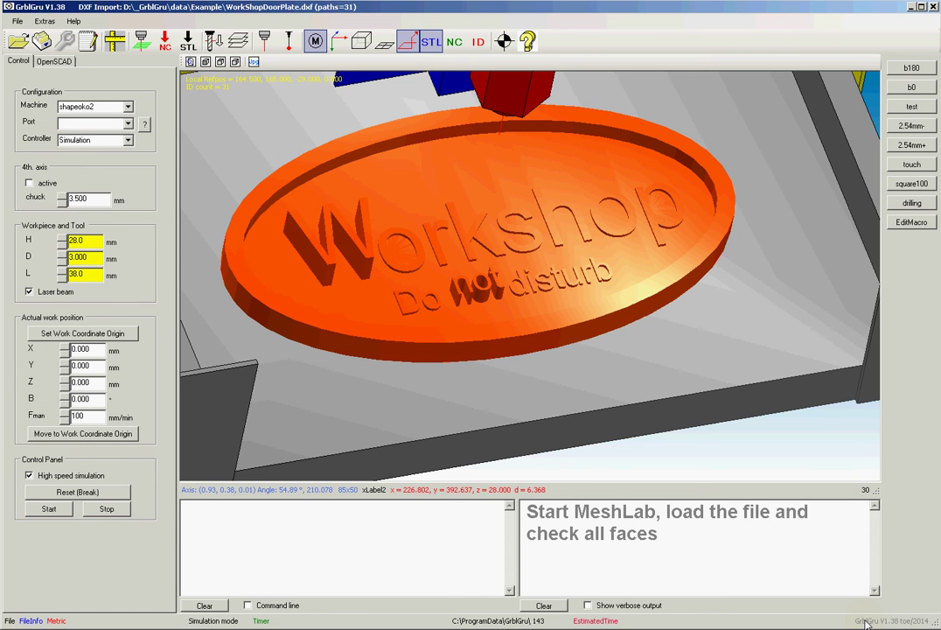